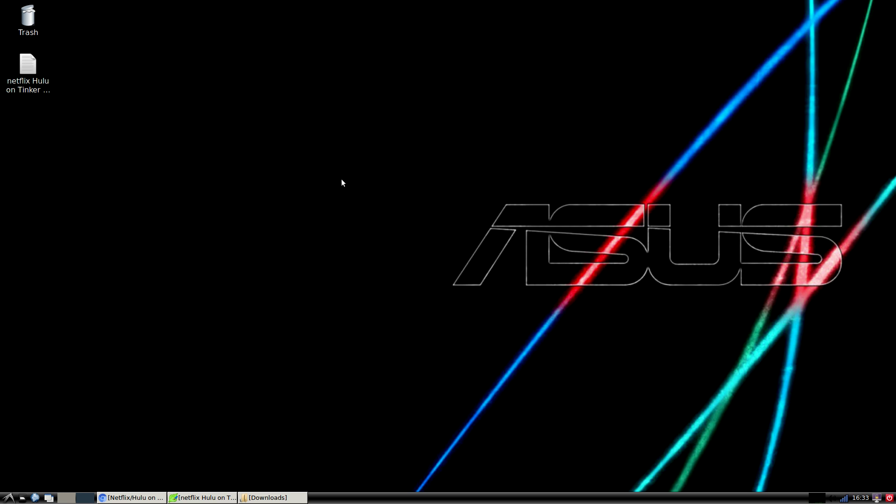
Step: Read through the forum post's install steps, then un-maximize the Chromium window
left_click(140, 498)
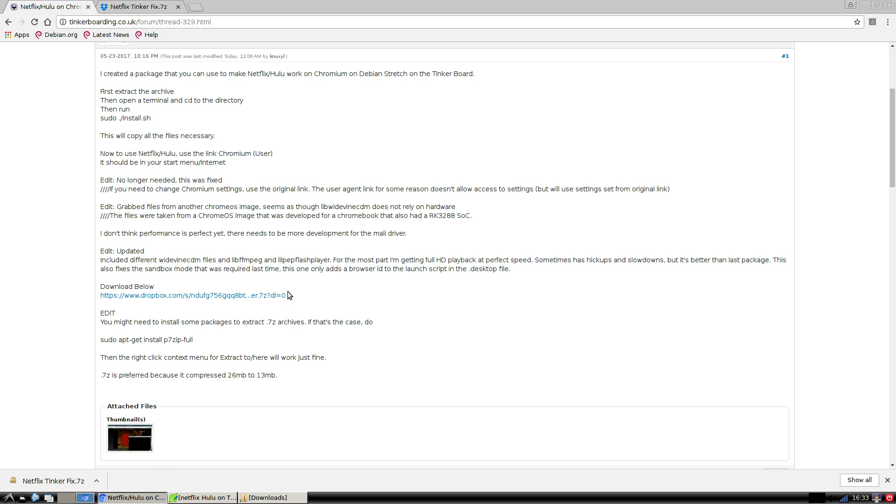
scroll(320, 245, "up", 4)
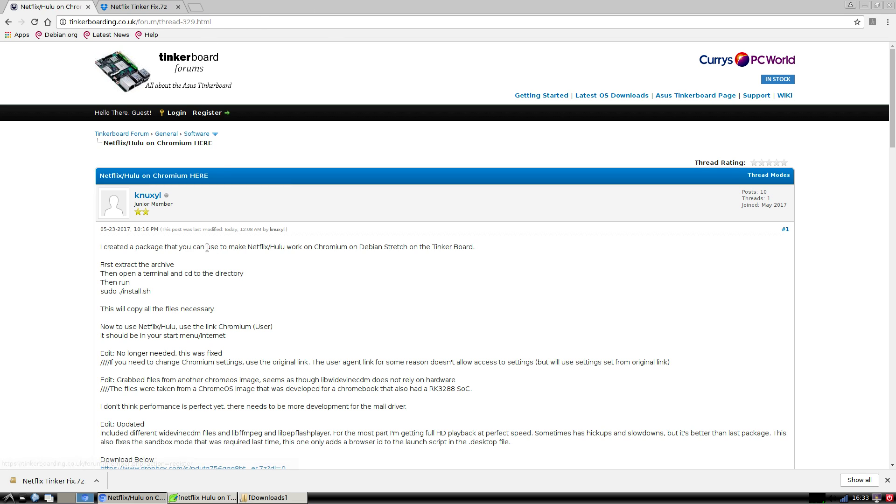
scroll(285, 253, "down", 2)
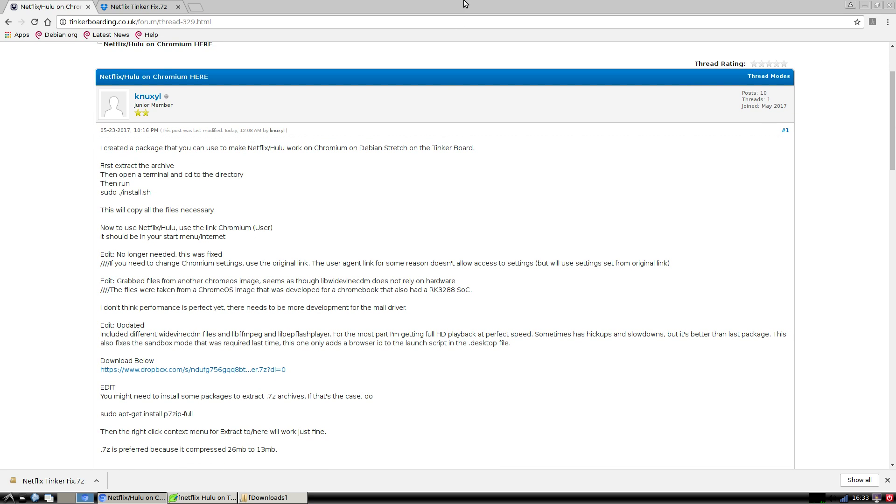
left_click(880, 6)
Step: Open the Netflix Hulu notes file, view the Dropbox tab, then return to the forum thread
double_click(28, 67)
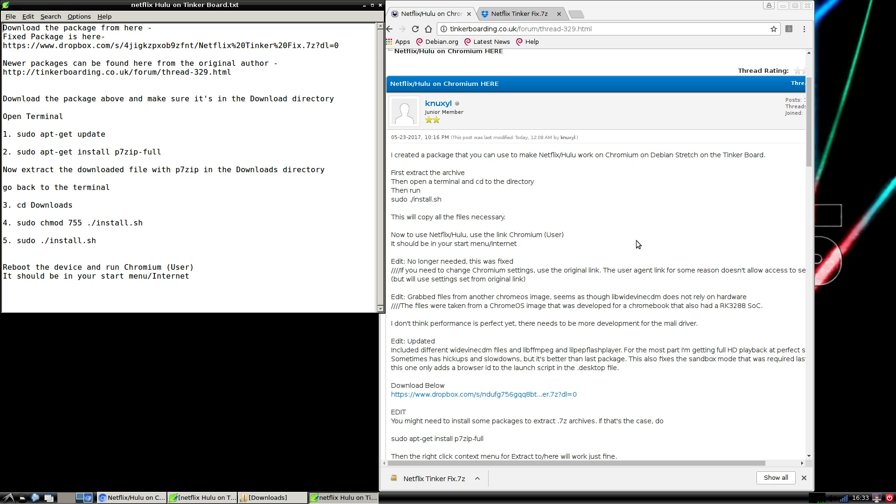
scroll(636, 244, "down", 1)
scroll(452, 328, "down", 2)
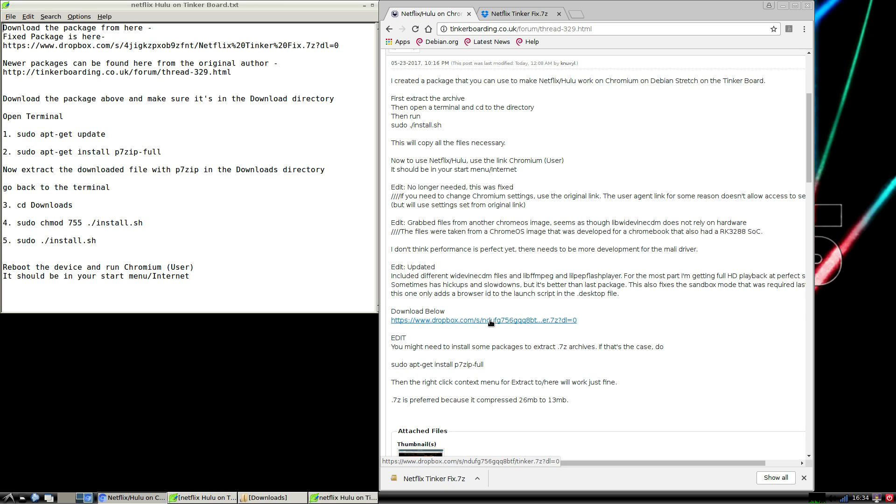
left_click(530, 14)
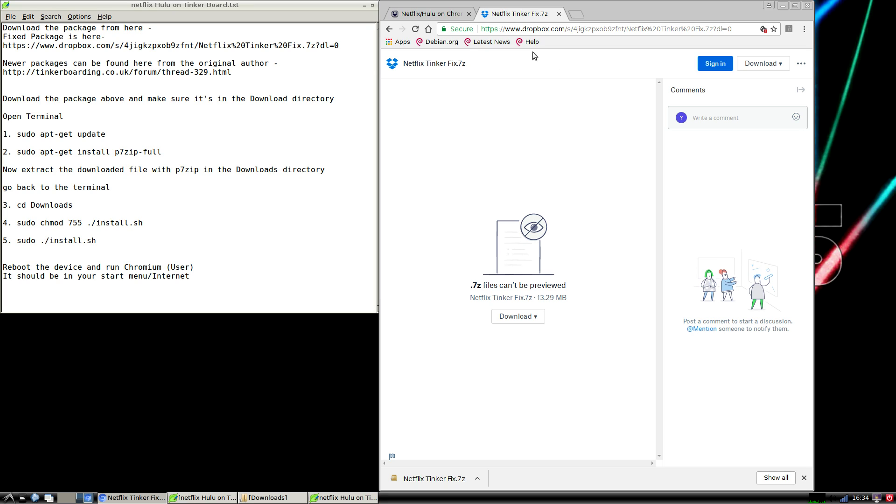
left_click(429, 14)
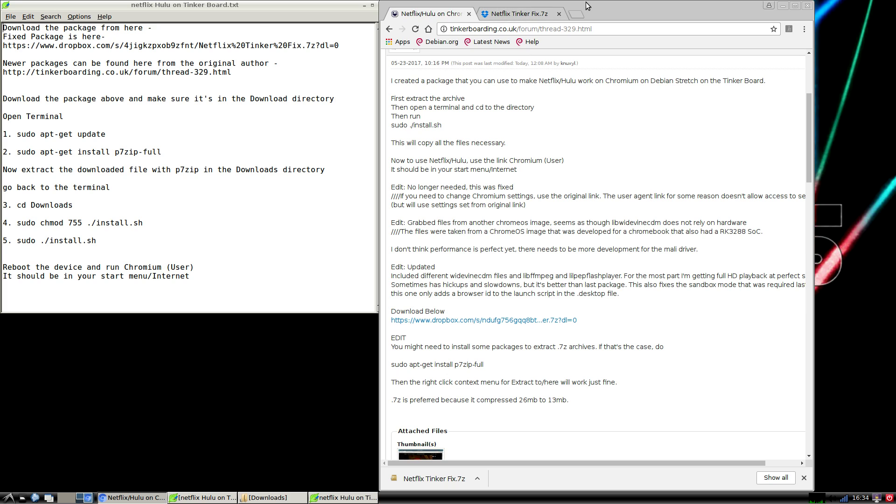
Step: Copy the fixed-package Dropbox link from the notes file
left_click(783, 6)
left_click_drag(251, 9, 590, 9)
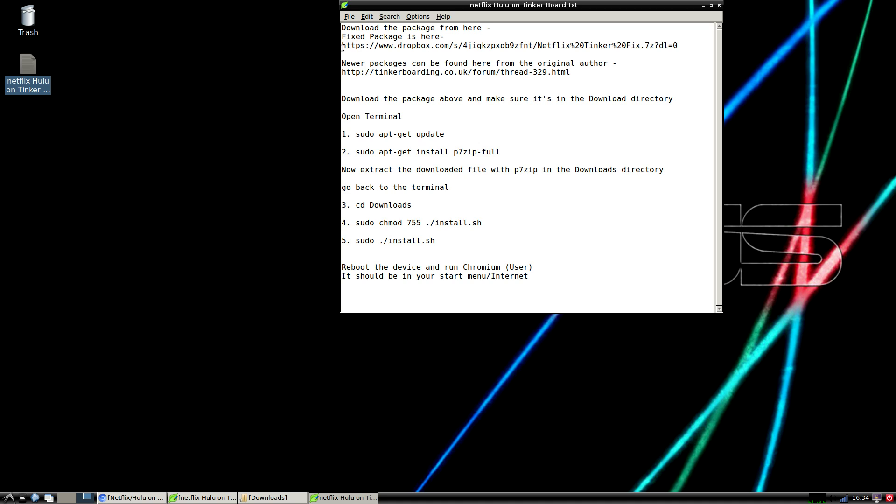
mouse_move(342, 47)
left_mouse_down()
mouse_move(680, 46)
mouse_move(332, 50)
left_mouse_up()
triple_click(497, 47)
right_click(497, 46)
left_click(542, 60)
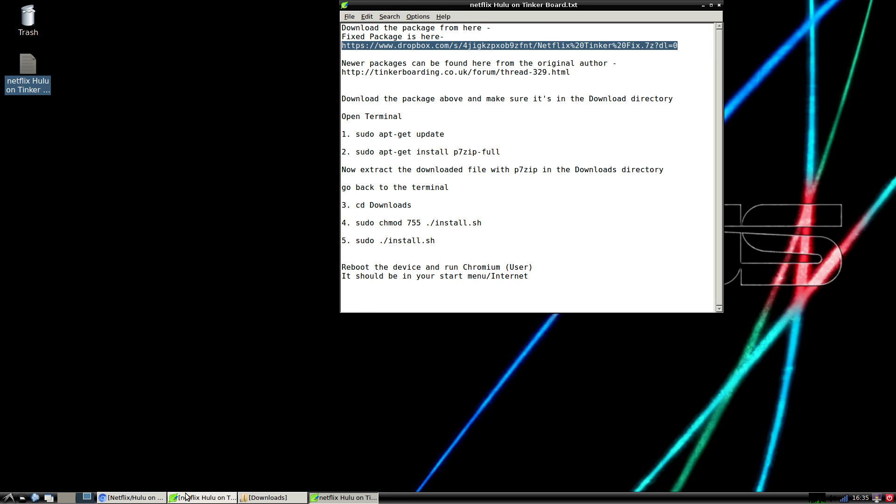
Step: Load the Dropbox link in Chromium and direct-download Netflix Tinker Fix.7z, dismissing the sign-up prompt
left_click(134, 496)
right_click(533, 29)
left_click(562, 74)
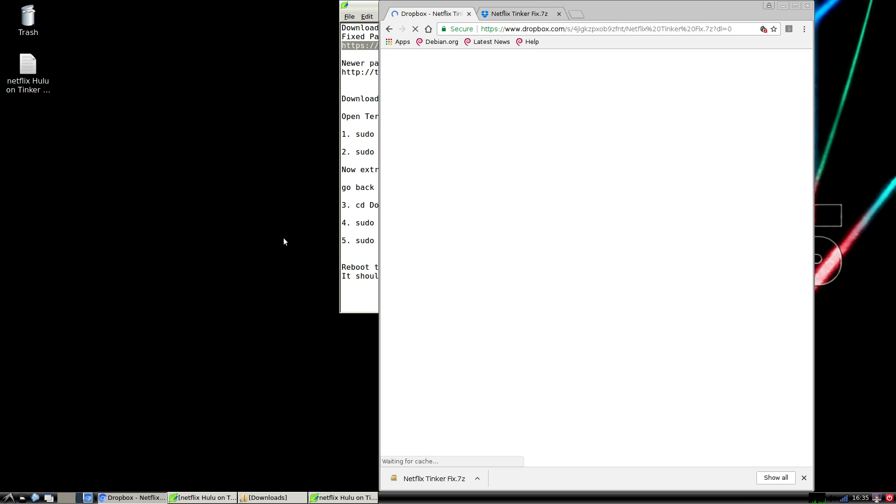
left_click(764, 63)
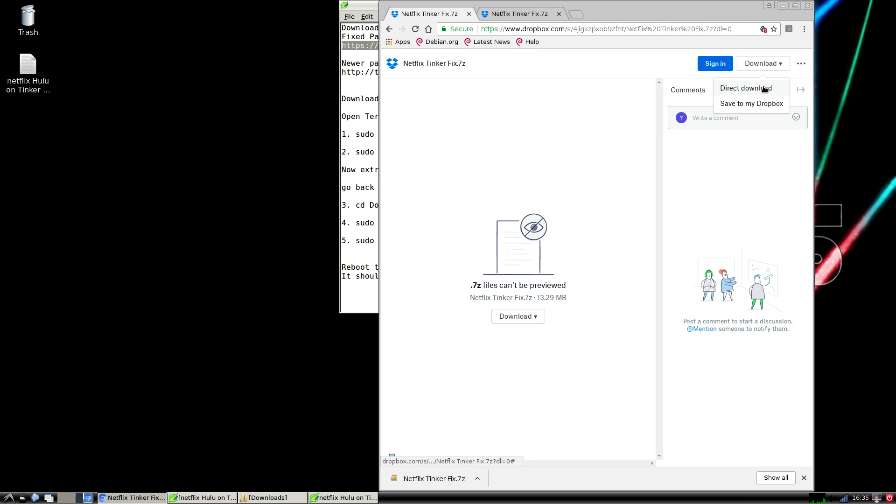
left_click(765, 88)
left_click(696, 108)
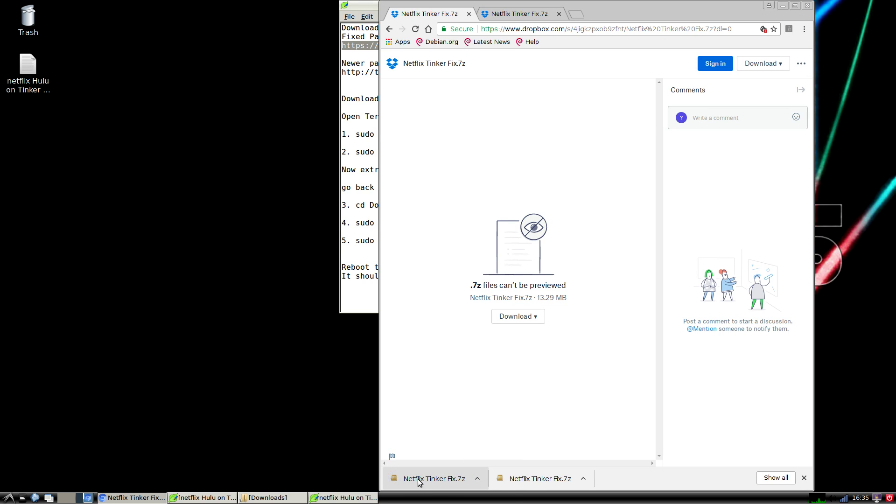
Step: Close Chromium, show the Downloads folder with Netflix Tinker Fix.7z, and launch a terminal
left_click(809, 6)
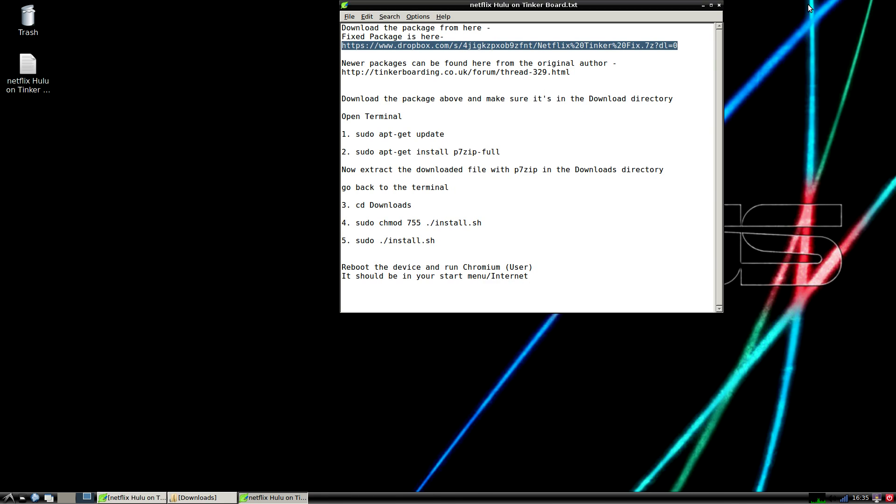
left_click(199, 498)
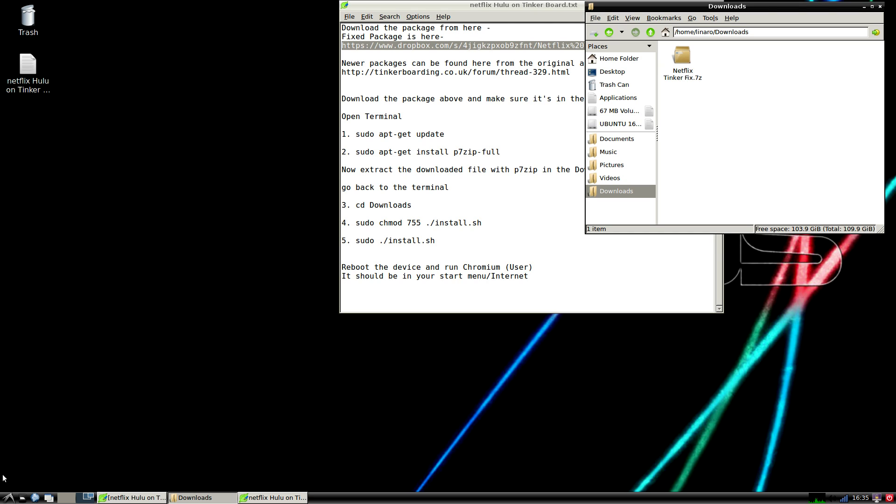
left_click(9, 498)
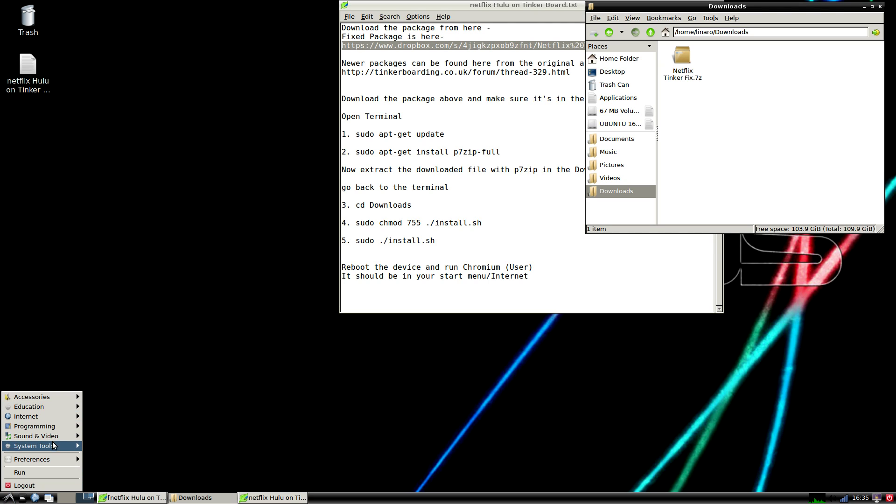
mouse_move(33, 446)
left_click(120, 457)
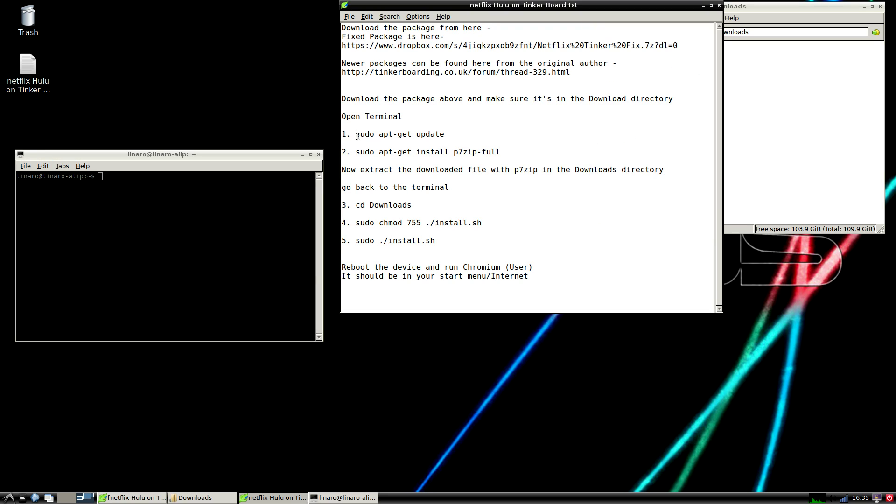
Step: Run 'sudo apt-get update' copied from the notes file
left_click_drag(355, 135, 443, 136)
right_click(498, 136)
left_click(513, 153)
left_click(201, 206)
right_click(201, 207)
left_click(220, 243)
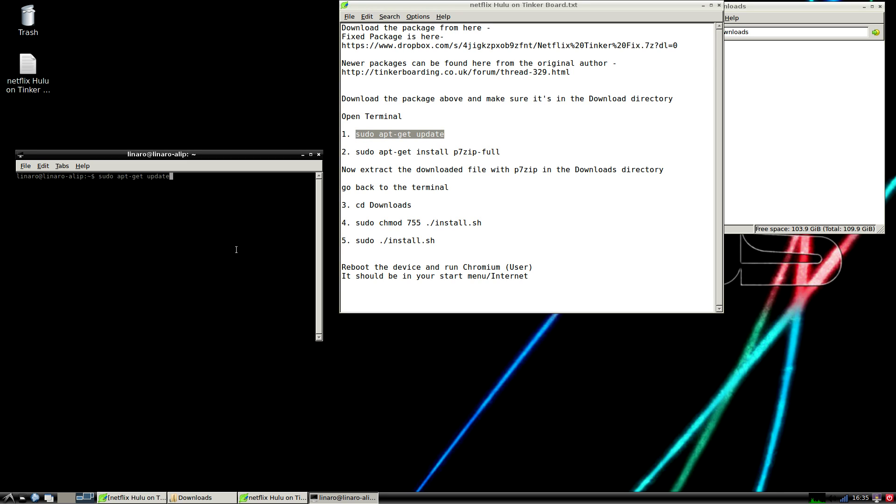
key("Return")
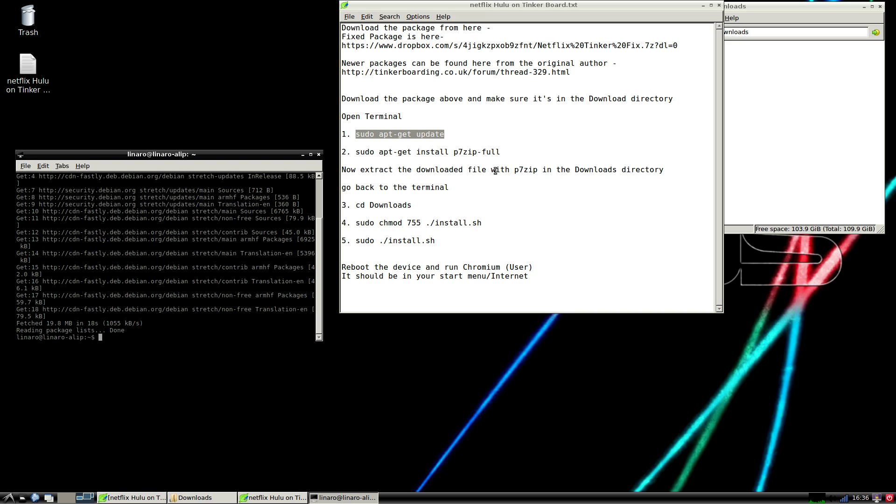
Step: Install p7zip-full with 'sudo apt-get install p7zip-full', confirming with y
left_click_drag(509, 152, 357, 152)
right_click(358, 155)
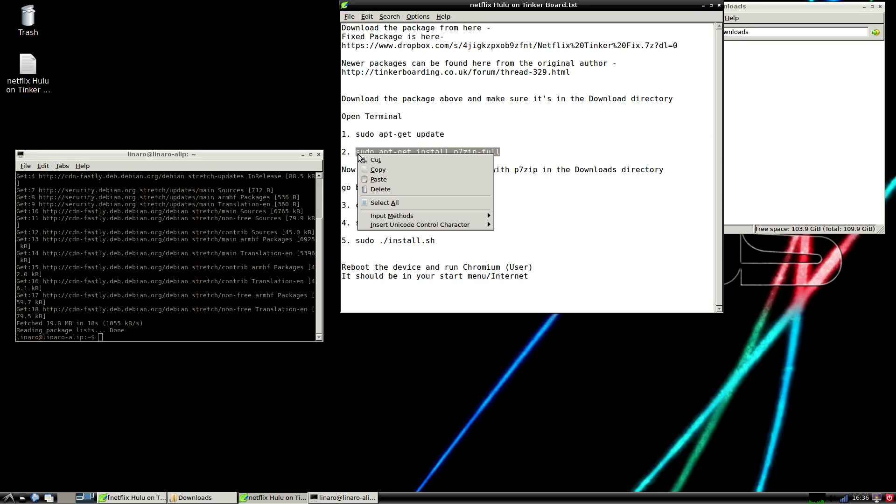
left_click(395, 169)
right_click(109, 344)
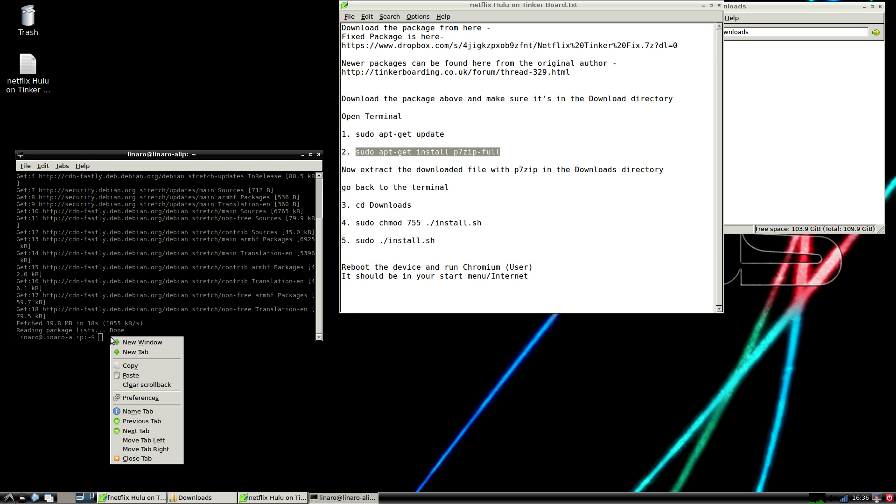
left_click(136, 372)
key("Return")
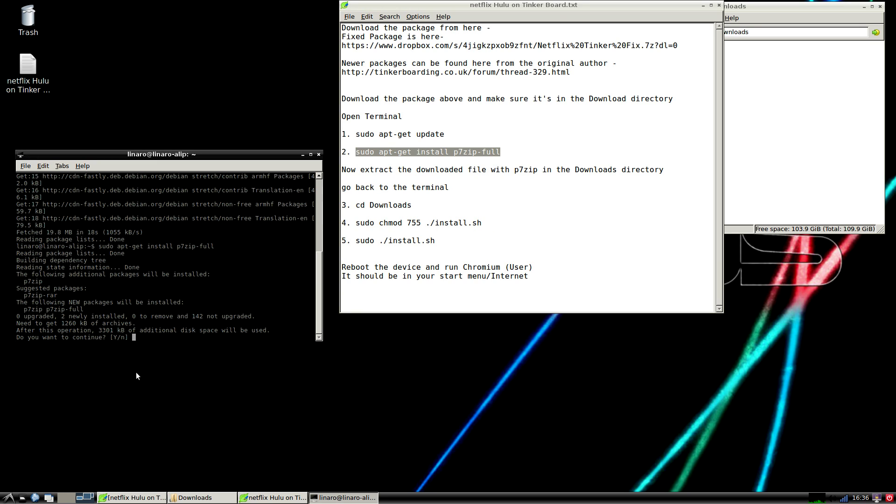
type("y")
key("Return")
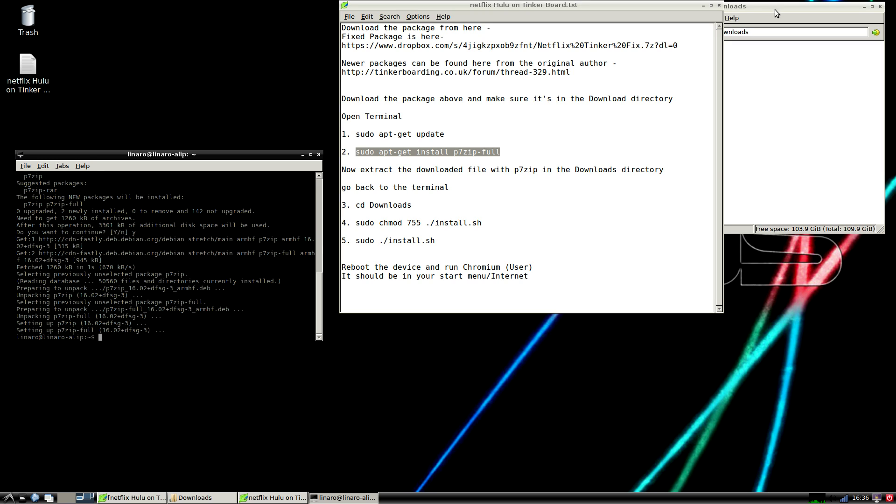
left_click(775, 7)
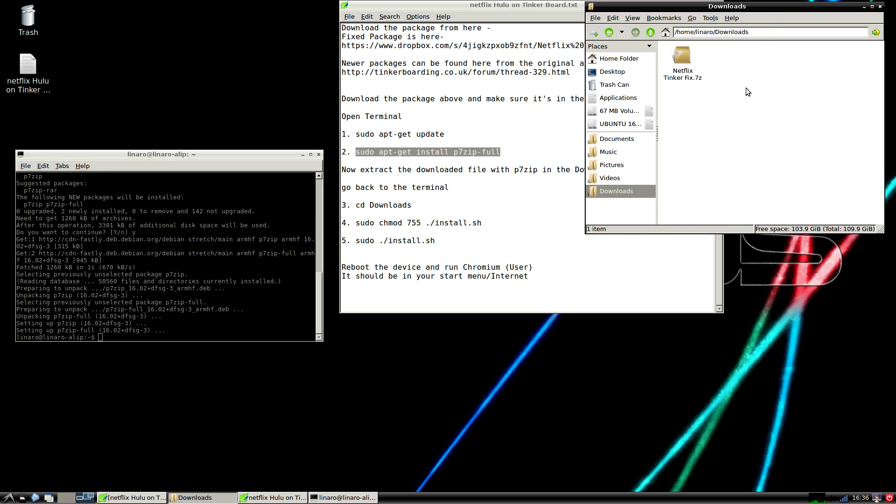
Step: Extract Netflix Tinker Fix.7z into /home/linaro/Downloads with Xarchiver, then close it
double_click(683, 57)
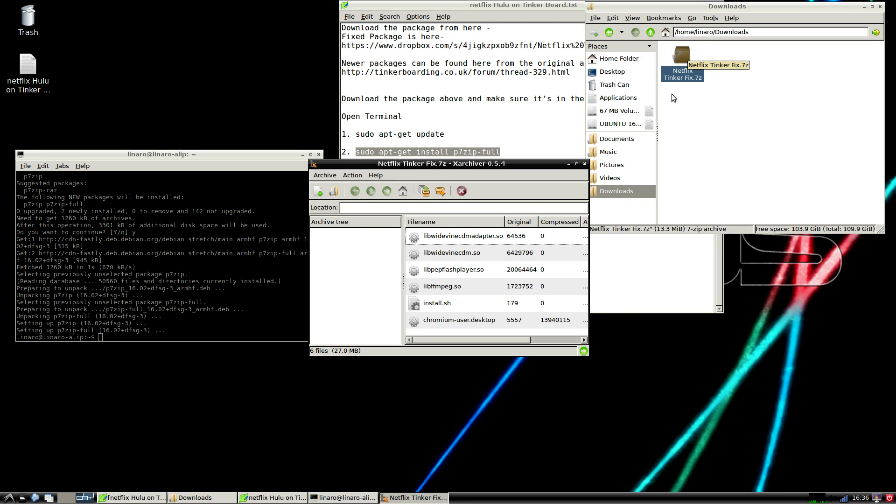
left_click(442, 191)
left_click(463, 353)
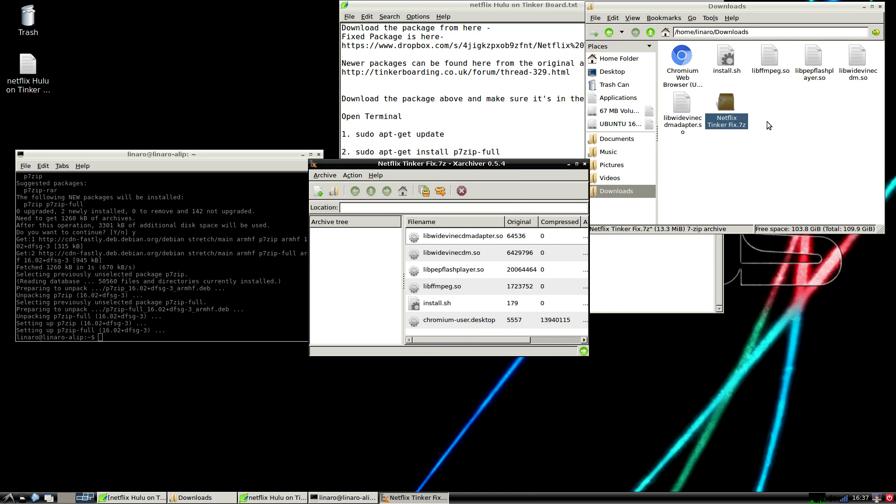
left_click(585, 164)
Step: Change the terminal into the Downloads folder, correcting the mistyped 'cd Downloas'
left_click(113, 340)
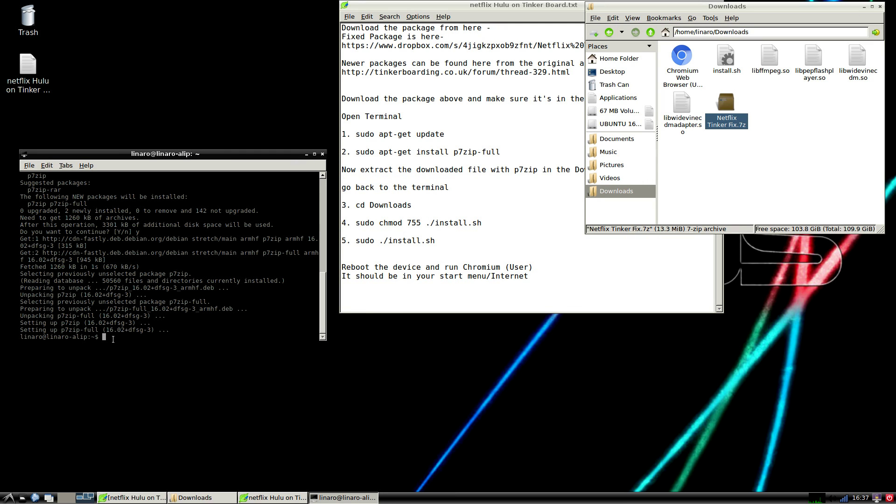
type("cd Downloas")
key("Return")
key("Up")
key("BackSpace")
type("ds")
key("Return")
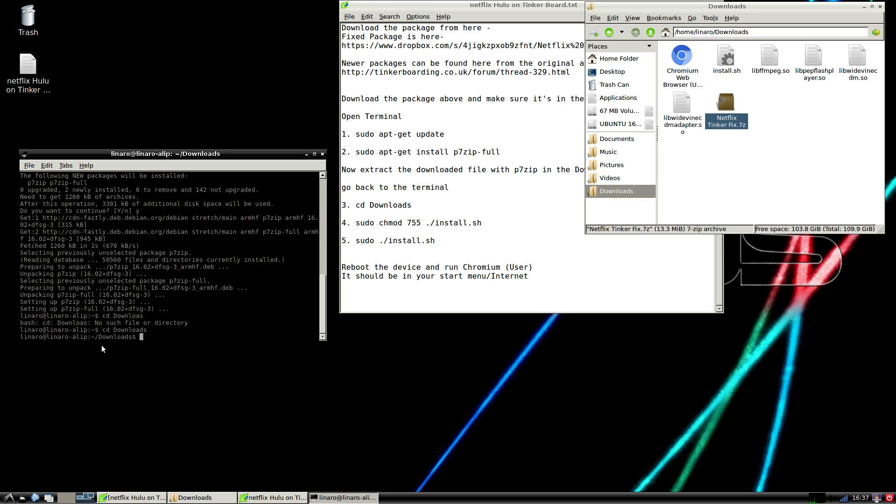
Step: Make install.sh executable with the chmod command copied from the notes
left_click(355, 224)
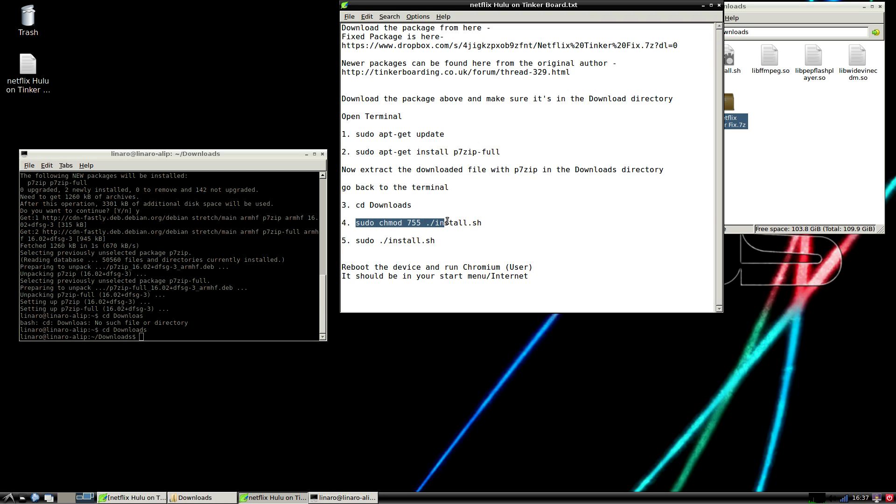
left_click_drag(355, 224, 493, 222)
right_click(479, 225)
left_click(507, 241)
left_click(183, 332)
right_click(183, 332)
left_click(203, 373)
key("Return")
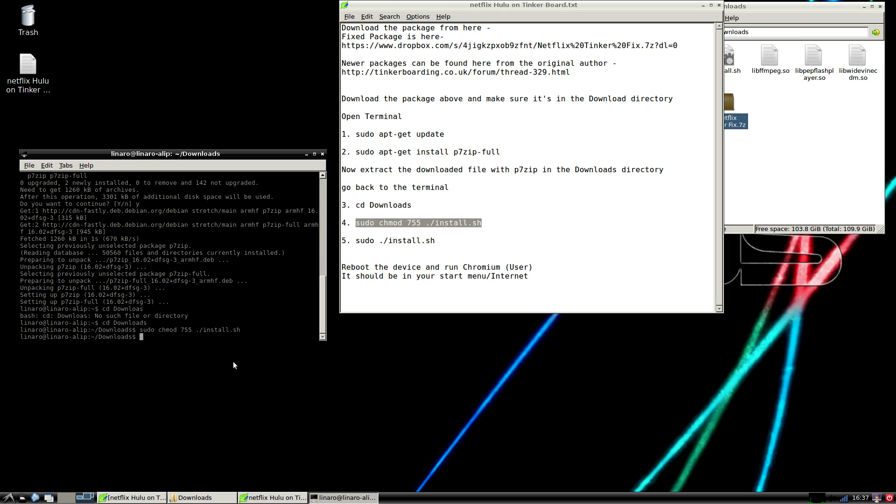
Step: Run 'sudo ./install.sh' copied from the notes to install the Chromium libraries
left_click_drag(438, 241, 356, 242)
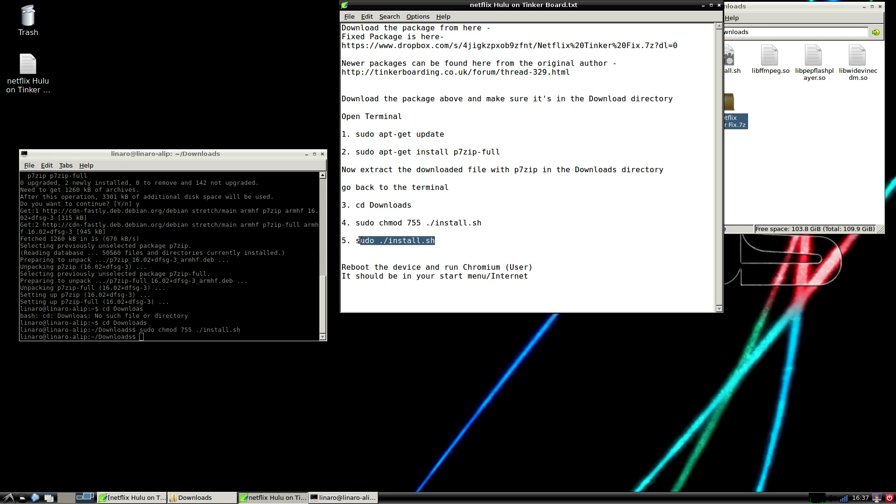
right_click(367, 248)
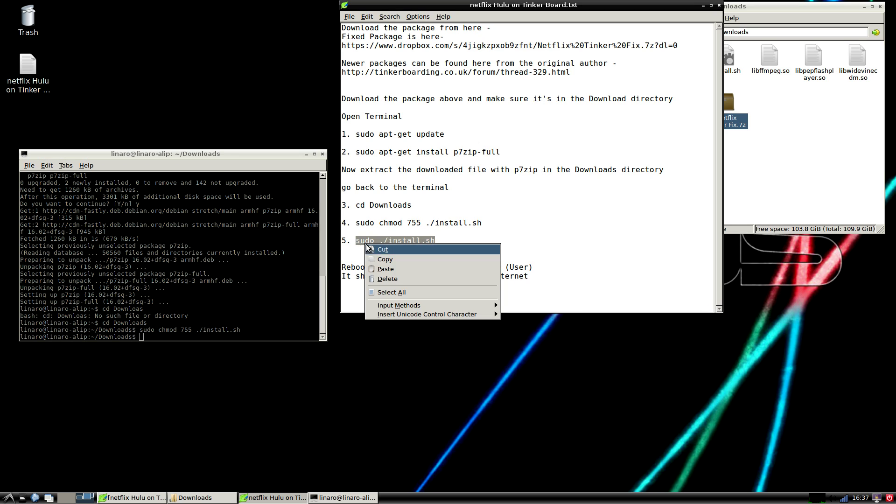
left_click(402, 260)
right_click(154, 336)
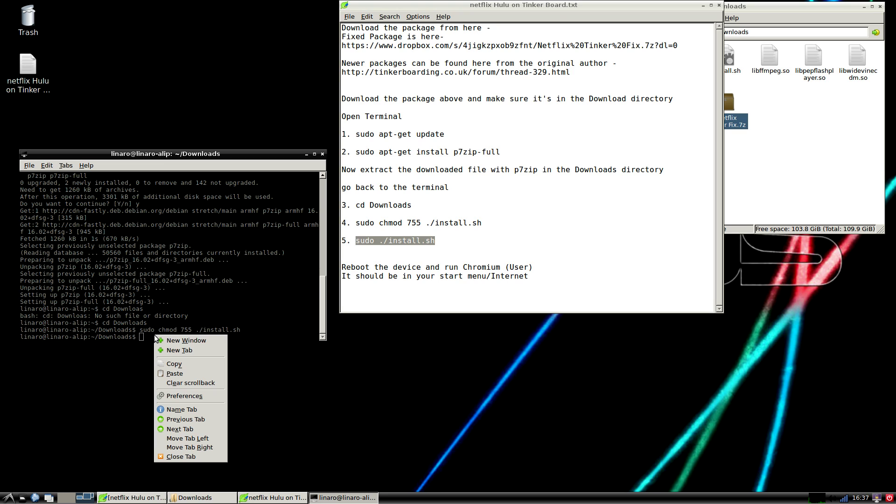
left_click(177, 375)
key("Return")
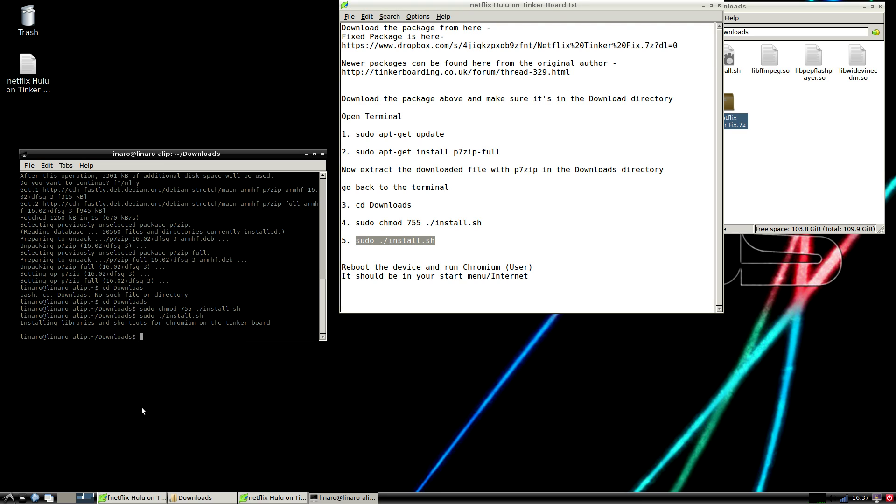
Step: Choose Reboot in the Logout LXDE session dialog
left_click(8, 498)
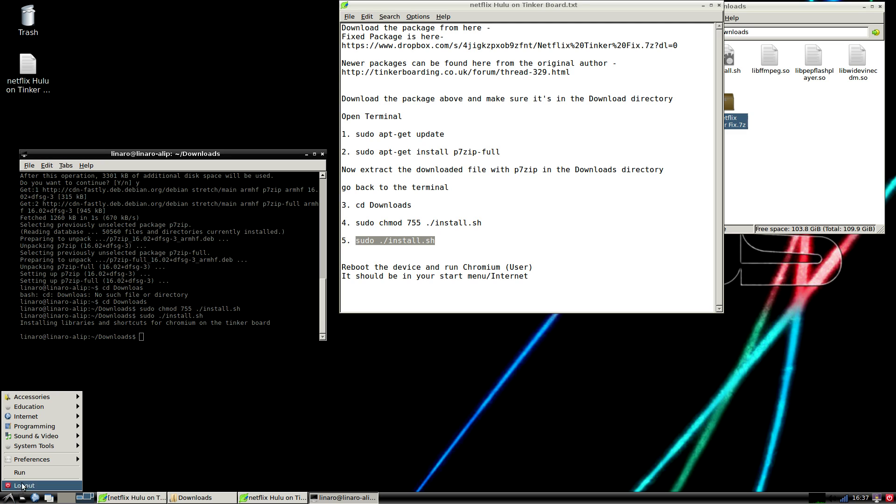
key("Escape")
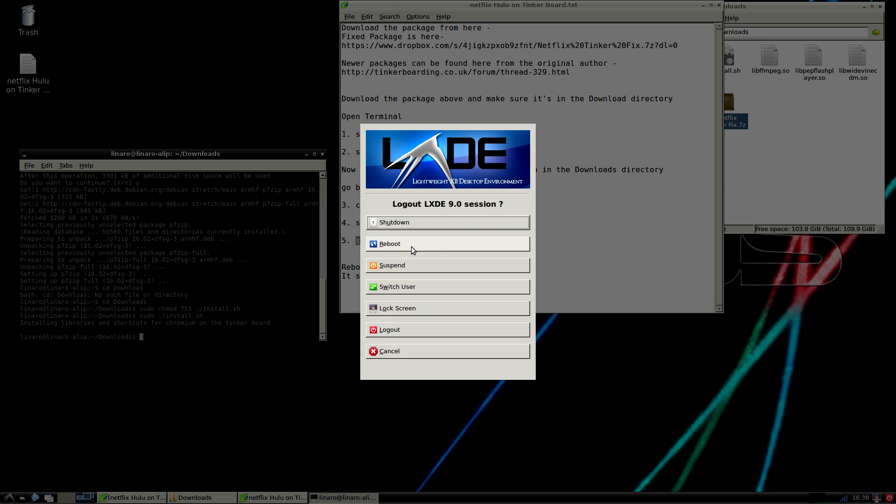
left_click(411, 245)
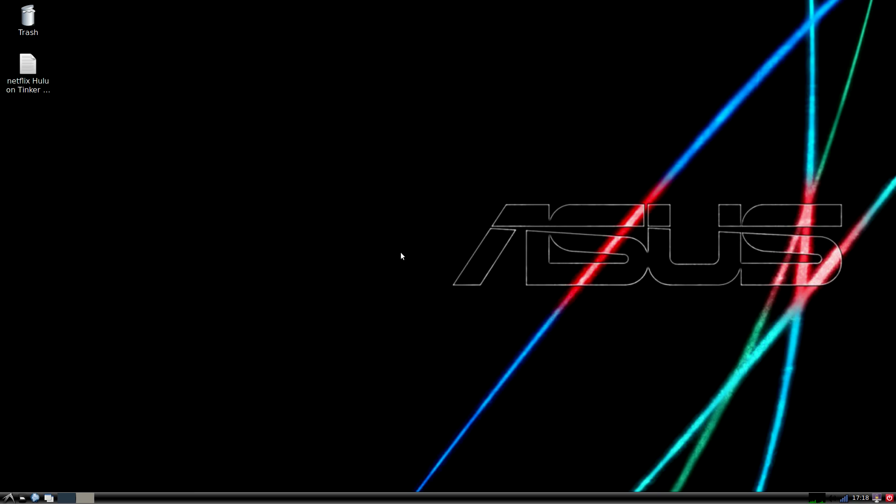
Step: Launch Chromium Web Browser (User) from the menu and click into the Google search box
left_click(8, 498)
mouse_move(32, 416)
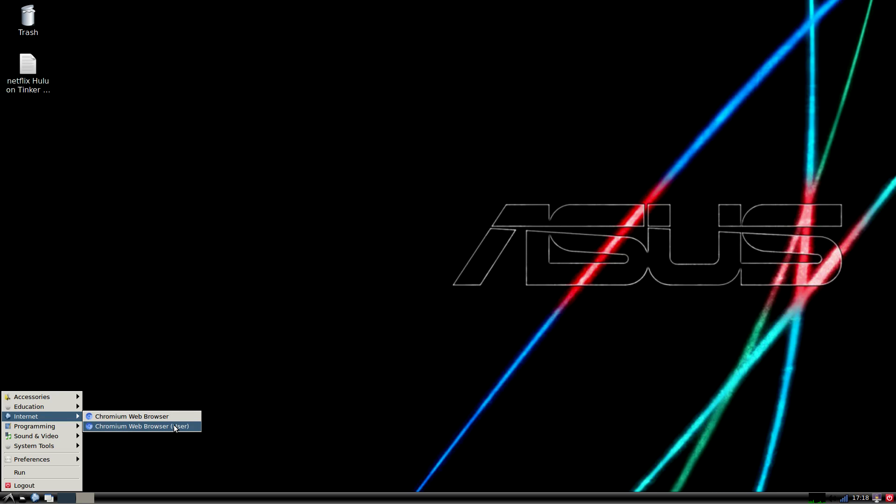
left_click(173, 426)
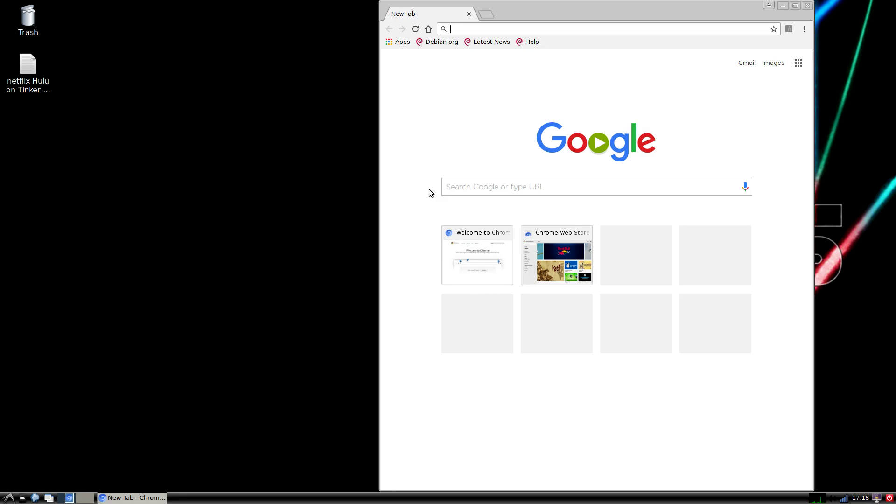
left_click(507, 190)
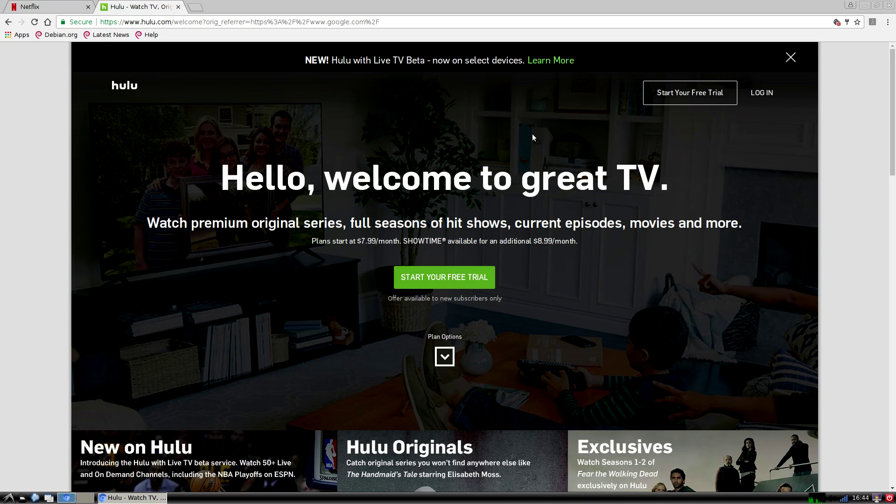
Step: Switch to the Netflix tab and scroll through the browse rows
left_click(37, 6)
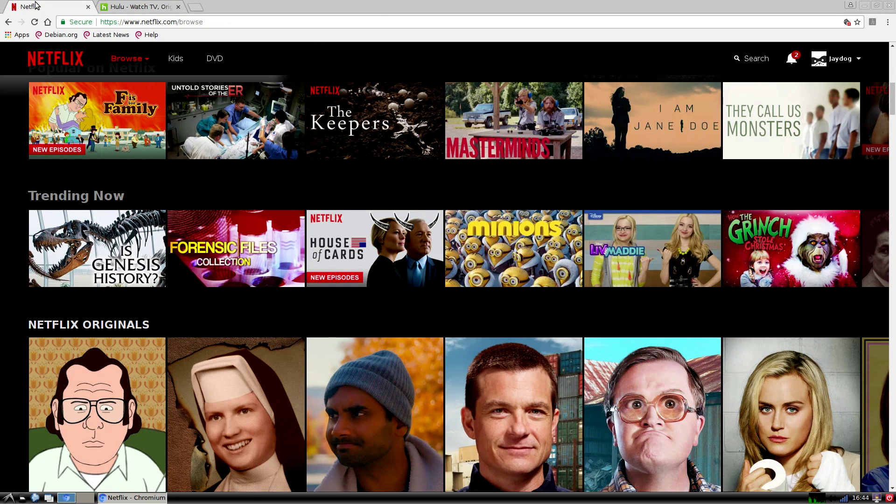
scroll(148, 270, "down", 5)
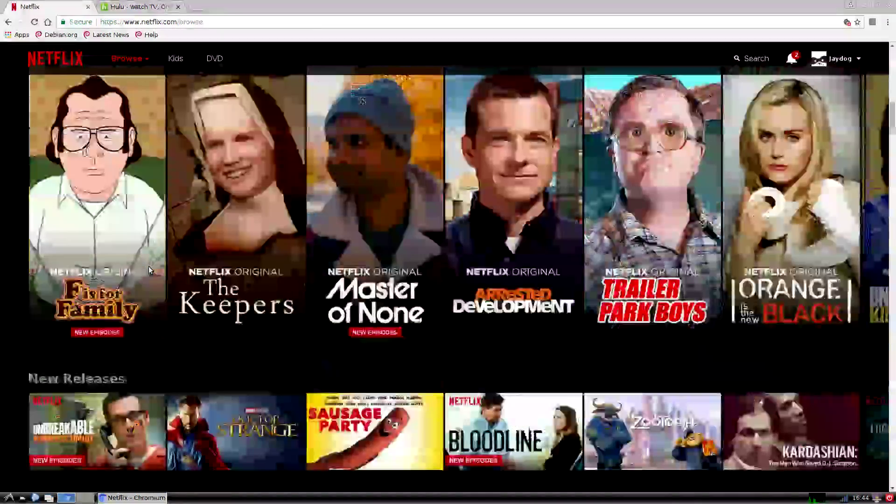
scroll(149, 270, "down", 1)
scroll(150, 270, "down", 2)
scroll(149, 270, "down", 3)
scroll(150, 270, "down", 1)
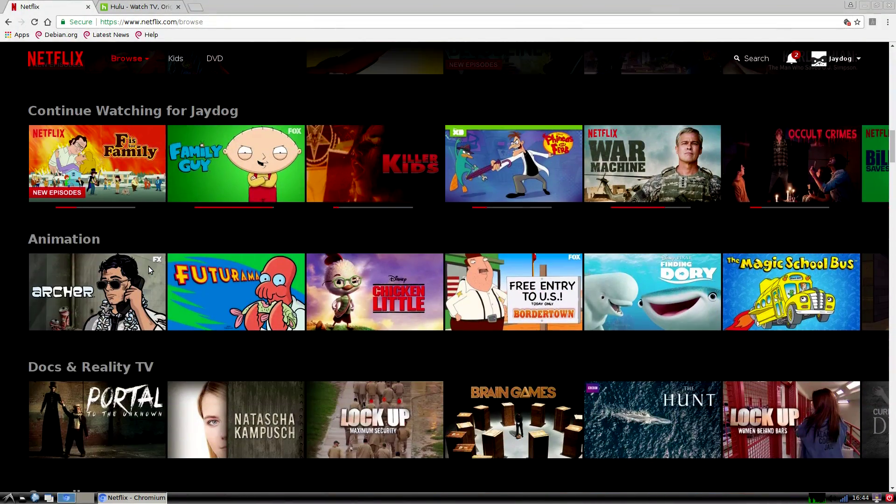
scroll(634, 219, "down", 2)
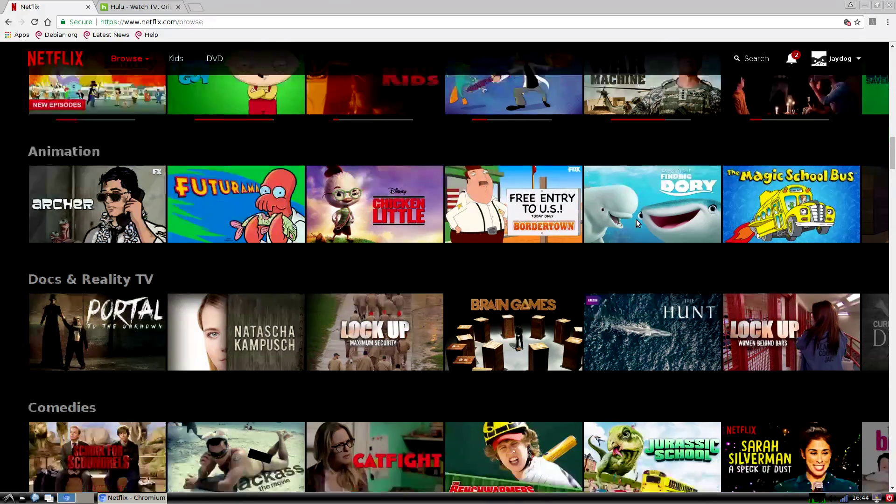
scroll(638, 223, "down", 1)
scroll(637, 220, "down", 2)
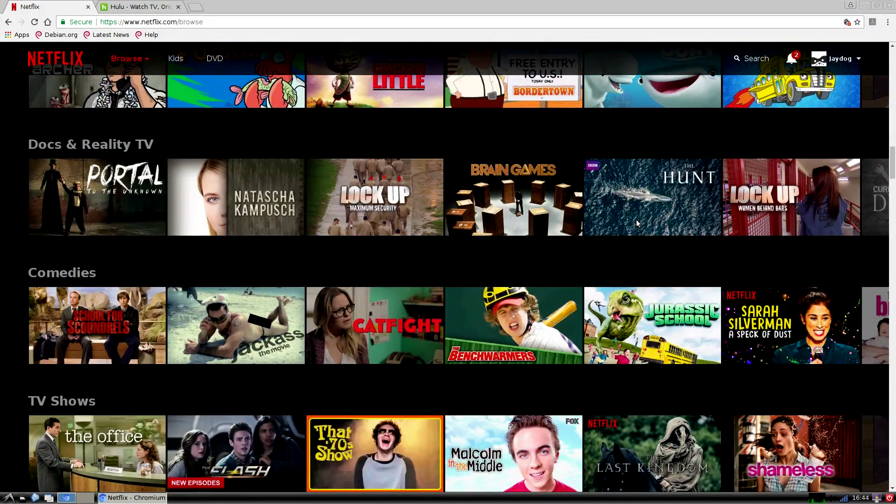
scroll(637, 219, "down", 2)
scroll(636, 219, "down", 1)
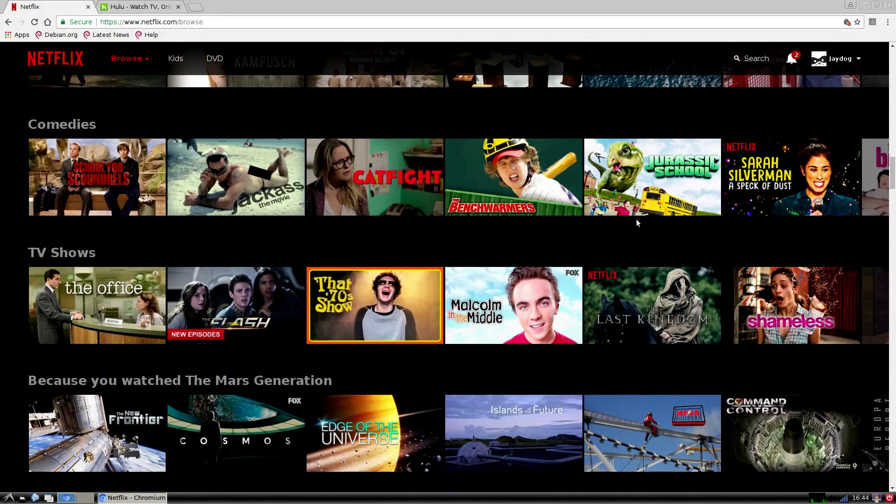
scroll(637, 223, "up", 2)
scroll(636, 223, "up", 4)
scroll(574, 229, "up", 2)
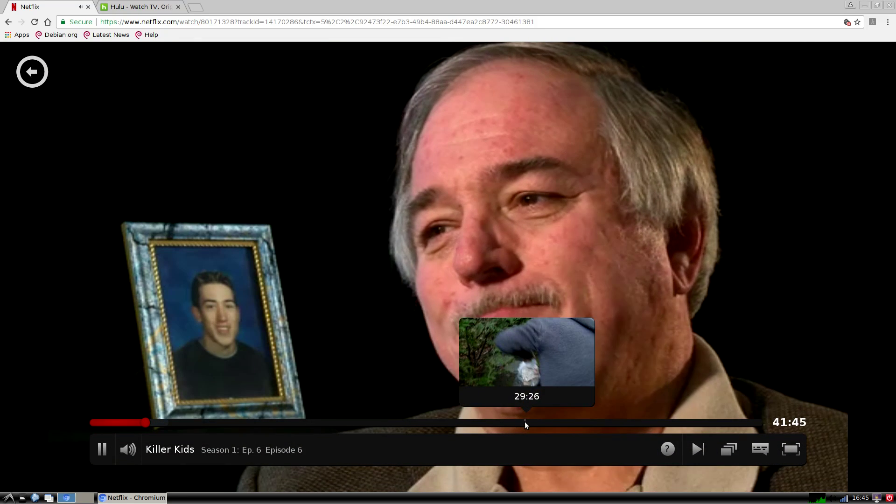
Step: Skip Killer Kids ahead to about 16 minutes remaining, then return to Continue Watching on Browse
left_click(525, 422)
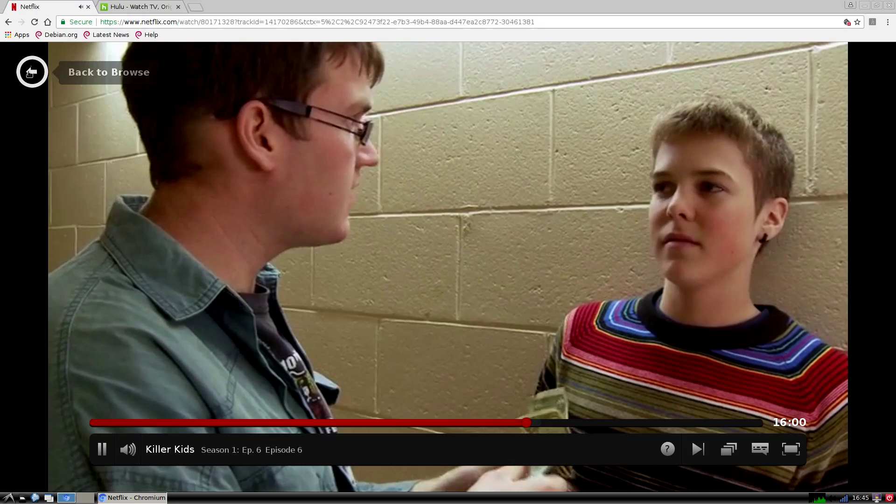
left_click(31, 74)
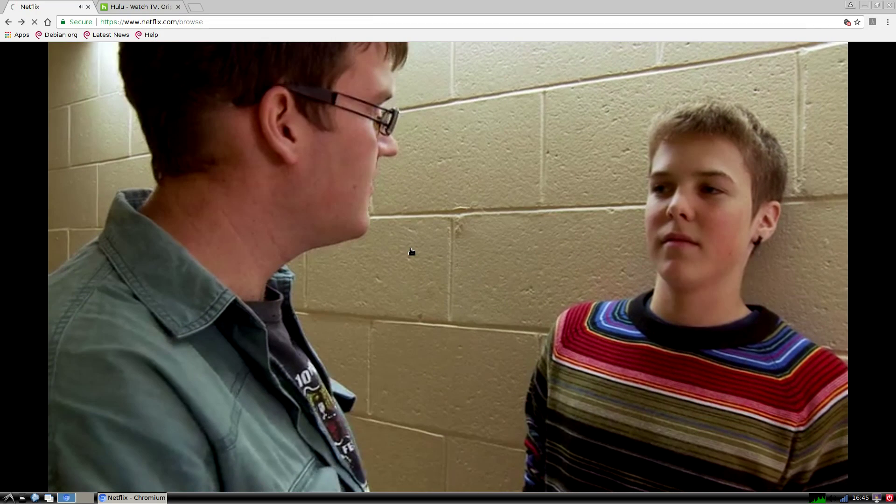
scroll(308, 206, "down", 1)
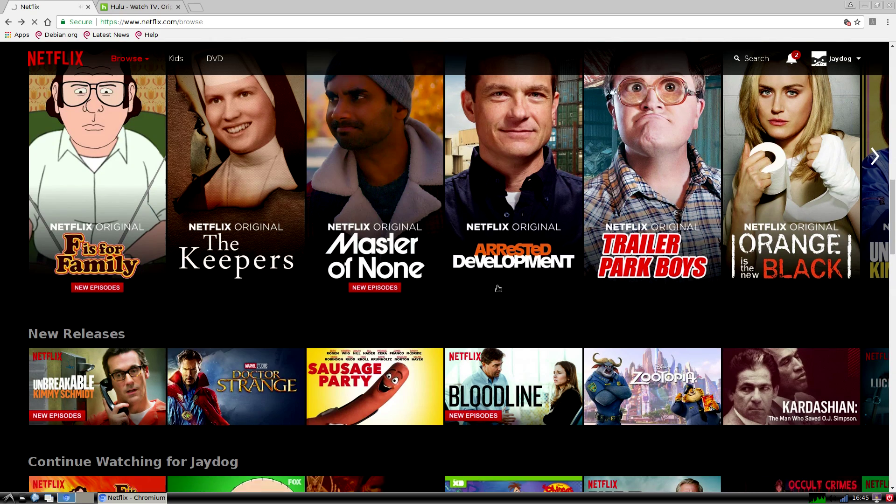
scroll(339, 156, "down", 2)
scroll(393, 83, "down", 2)
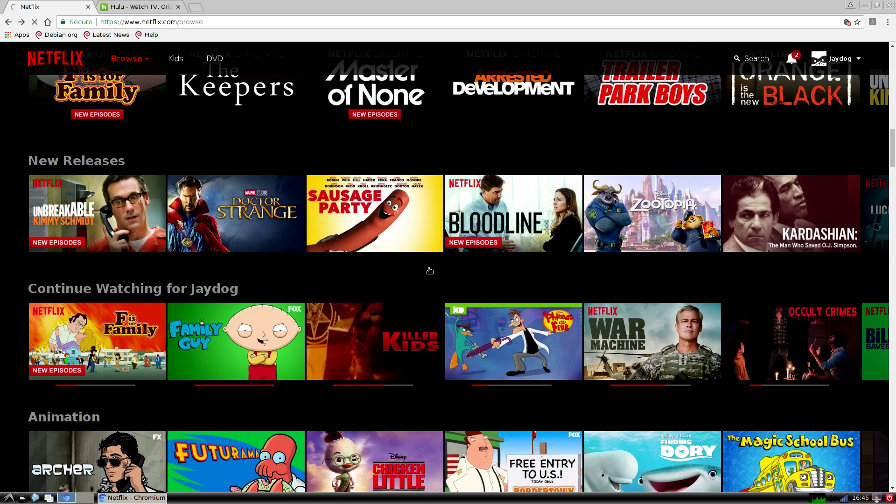
scroll(427, 270, "down", 1)
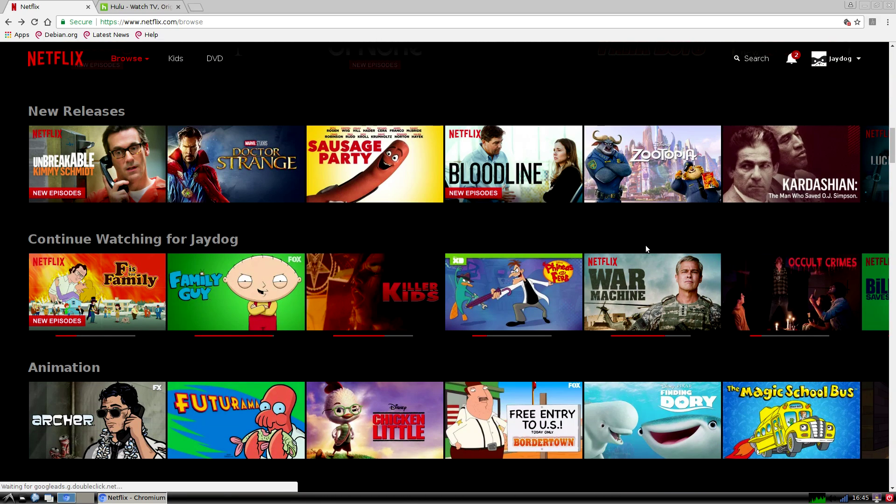
Step: Play Occult Crimes S1:E5 'The Vampire Gang' full screen and skip ahead to about 28 minutes
left_click(828, 299)
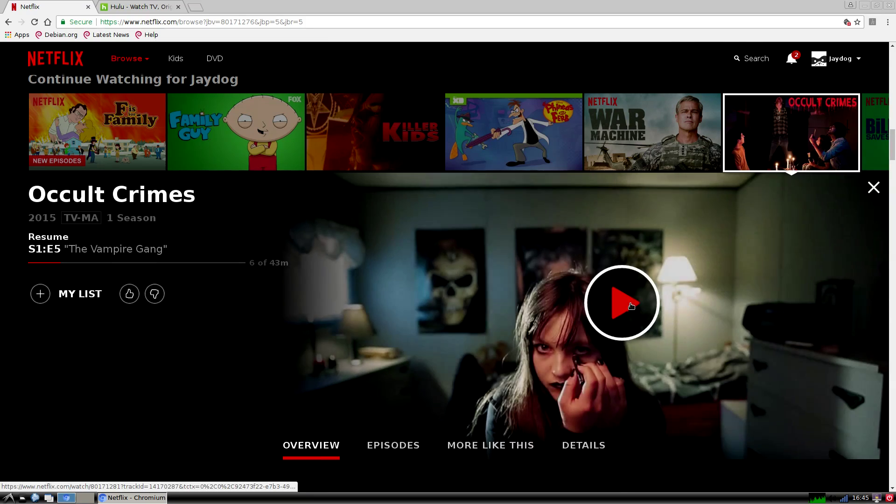
left_click(769, 287)
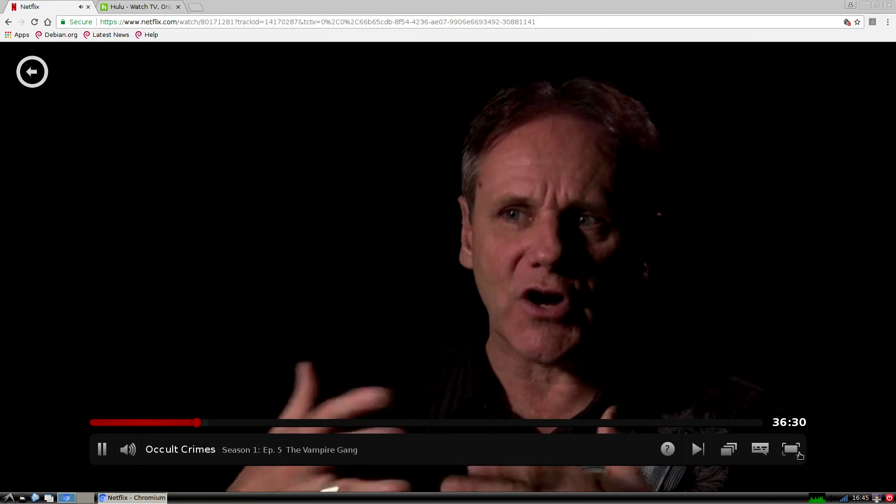
double_click(864, 384)
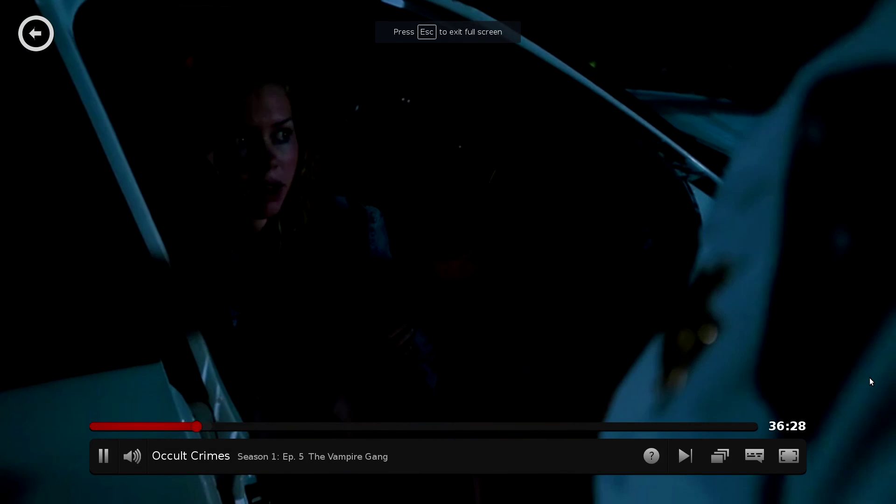
left_click(528, 426)
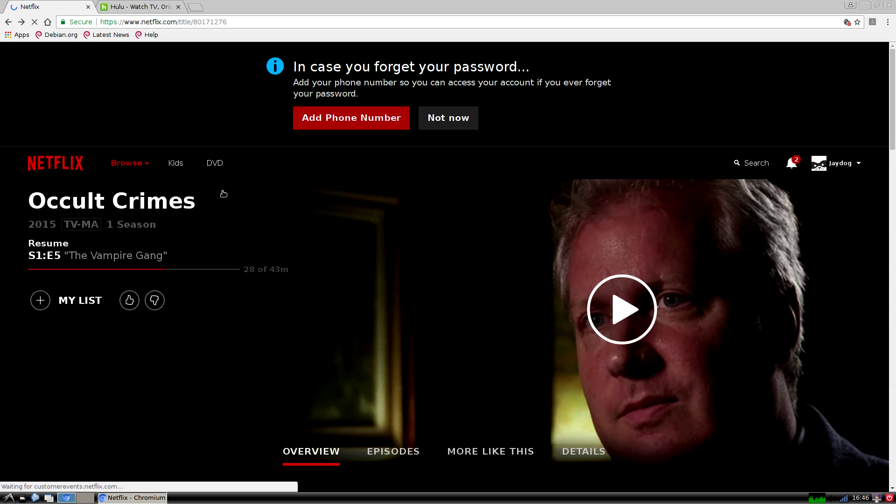
Step: Bring the Hulu welcome tab to the front, then minimize the browser to the ASUS desktop
left_click(136, 7)
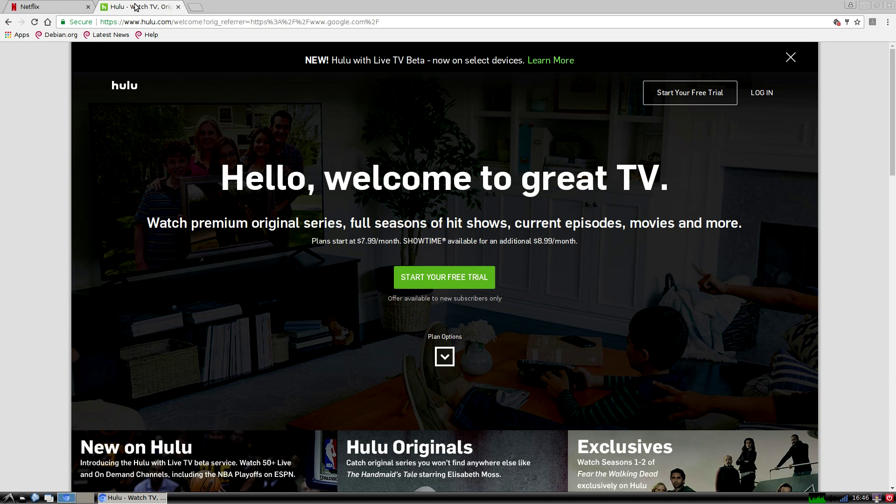
left_click(864, 6)
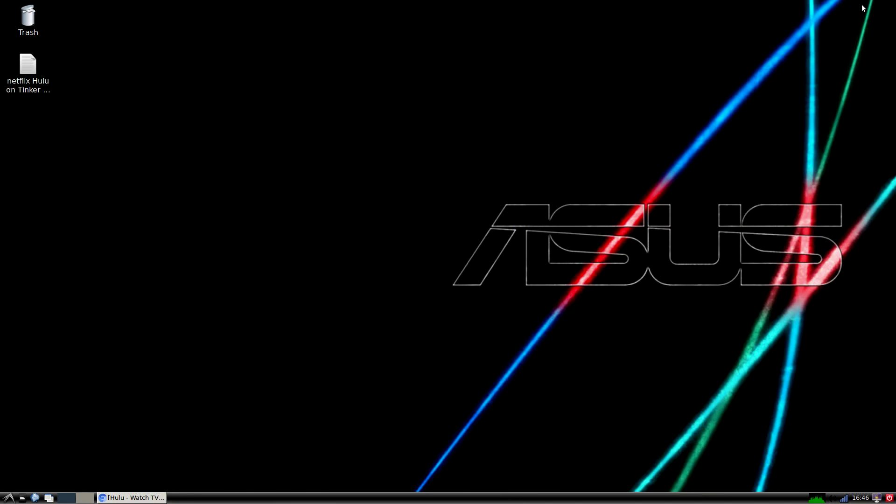